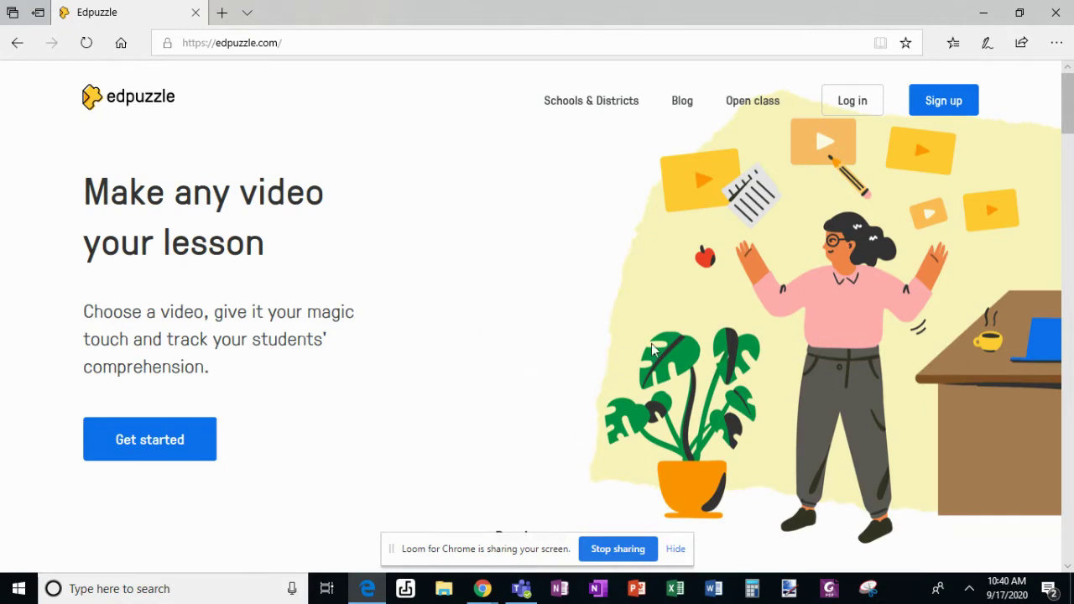
Switch to Schoology in Chrome and open the "5. EdPuzzle Video ~ Parts of a Microscope" assignment in the SCE7GST 1 SCIENCE GRADE 7 course.
{"action": "mouse_move", "coordinate": [482, 592]}
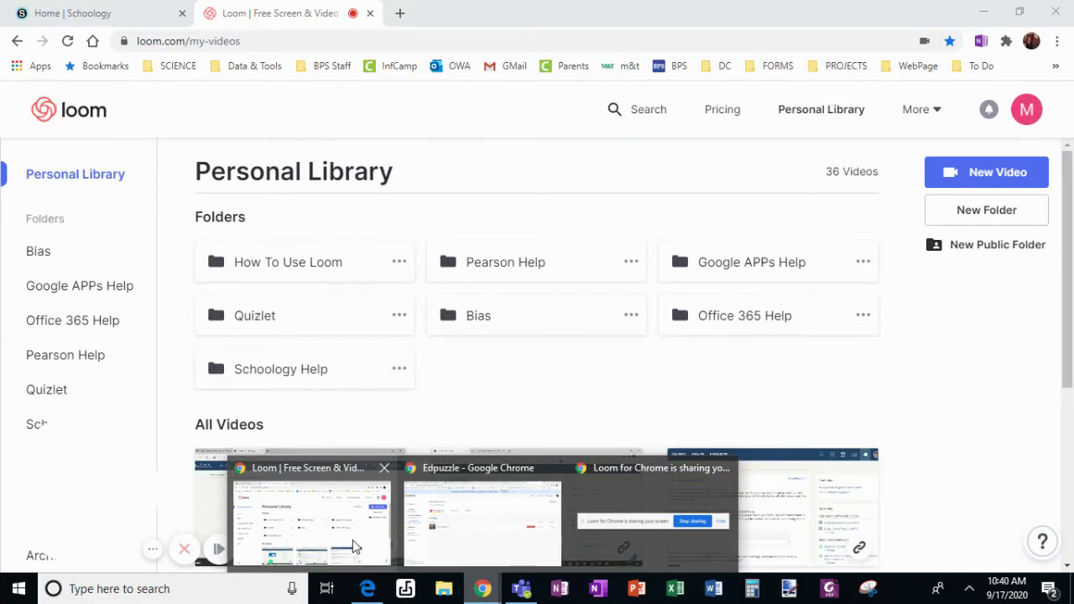
{"action": "left_click", "coordinate": [355, 546]}
{"action": "left_click", "coordinate": [47, 14]}
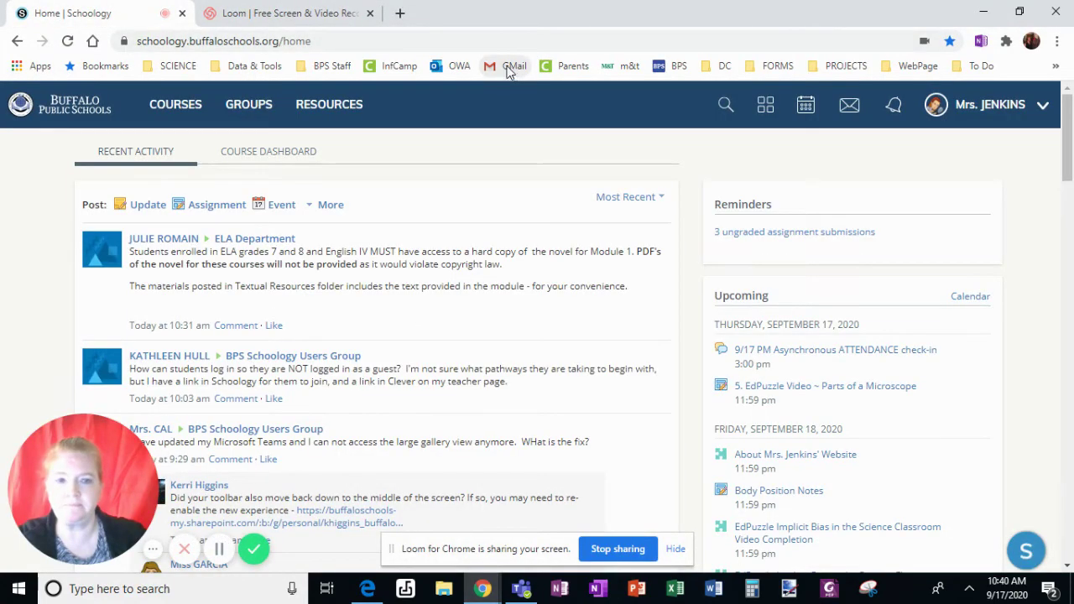
{"action": "left_click", "coordinate": [159, 102]}
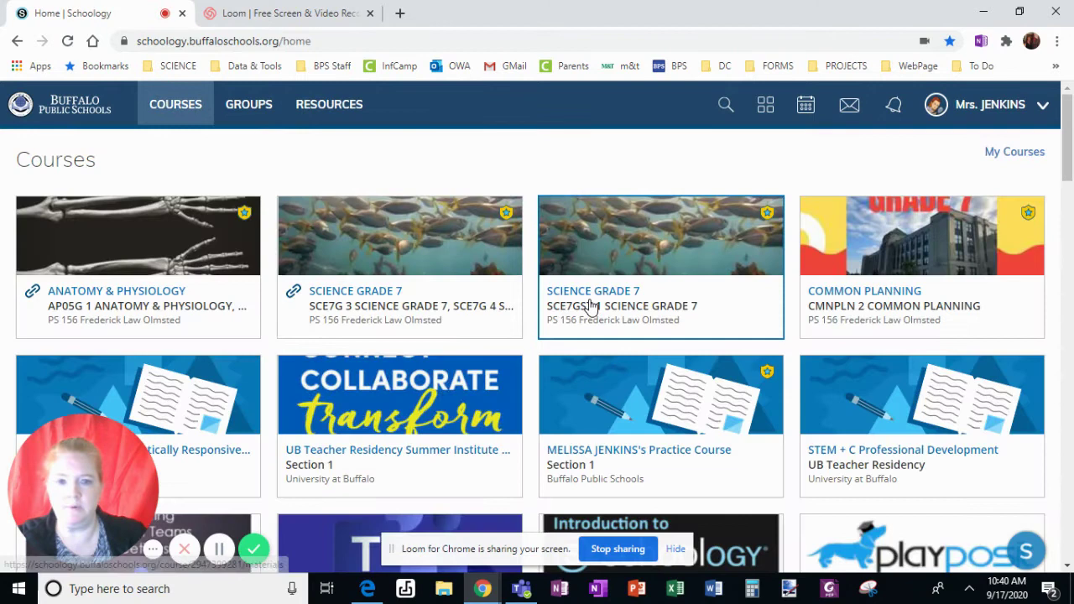
{"action": "left_click", "coordinate": [589, 307]}
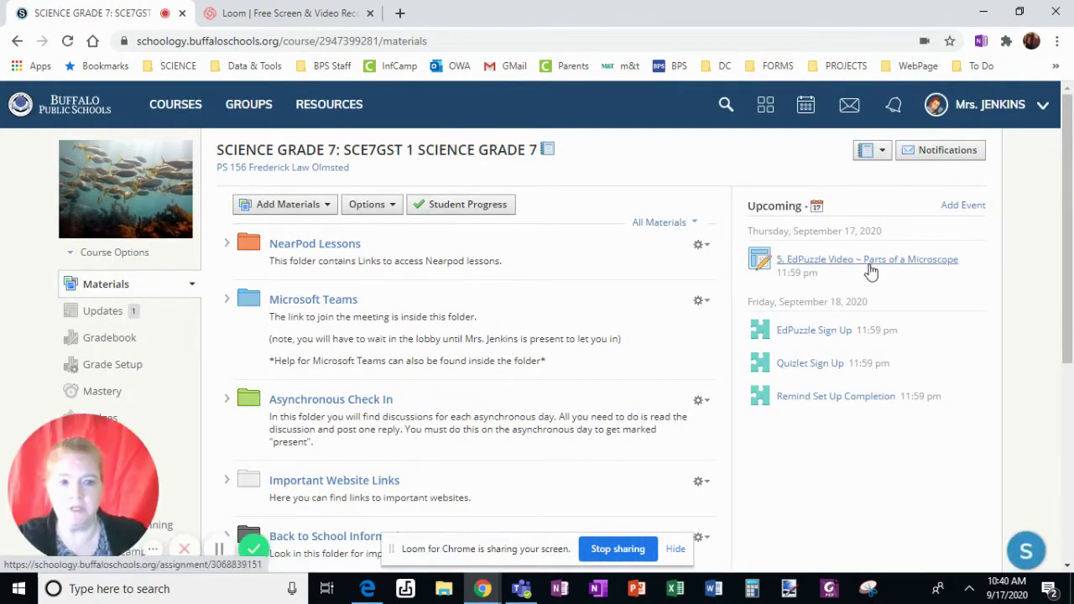
{"action": "left_click", "coordinate": [870, 271]}
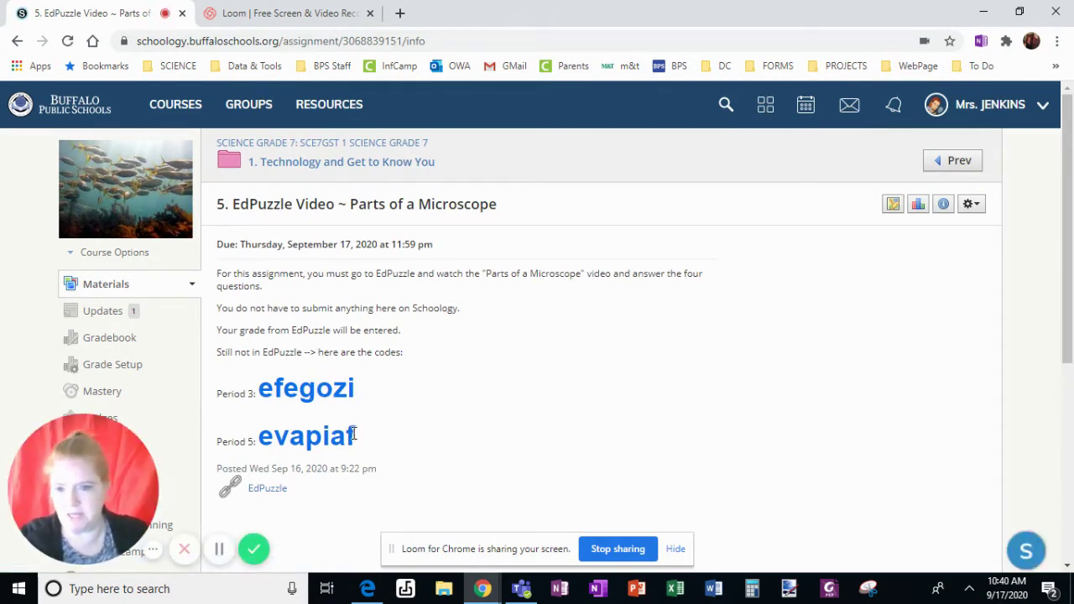
Copy the Period 5 class code from the assignment description.
{"action": "left_click_drag", "start_coordinate": [353, 433], "coordinate": [262, 449]}
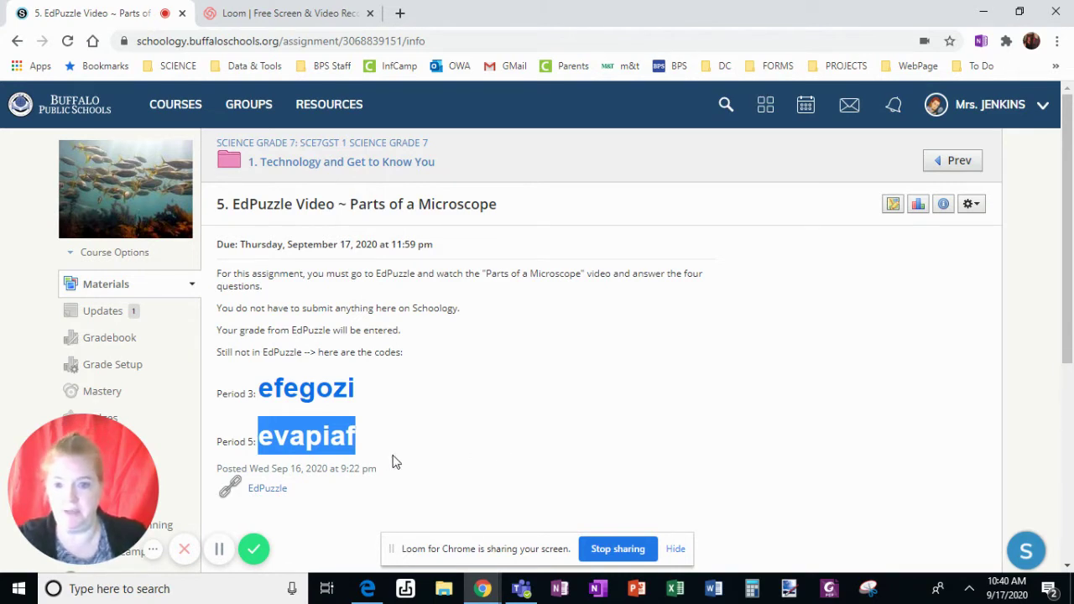
{"action": "right_click", "coordinate": [330, 443]}
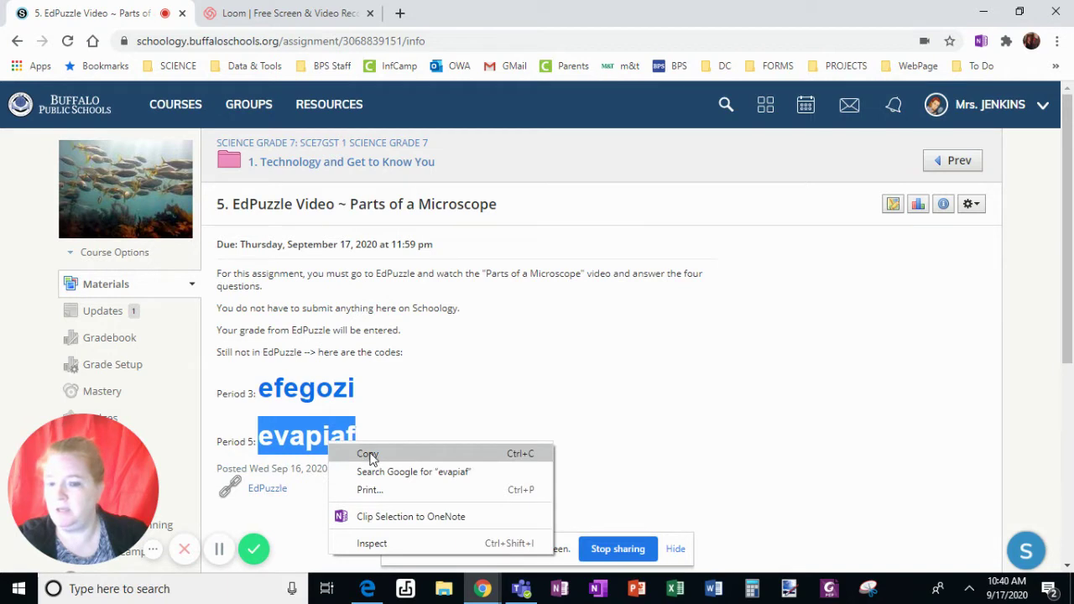
{"action": "left_click", "coordinate": [369, 455]}
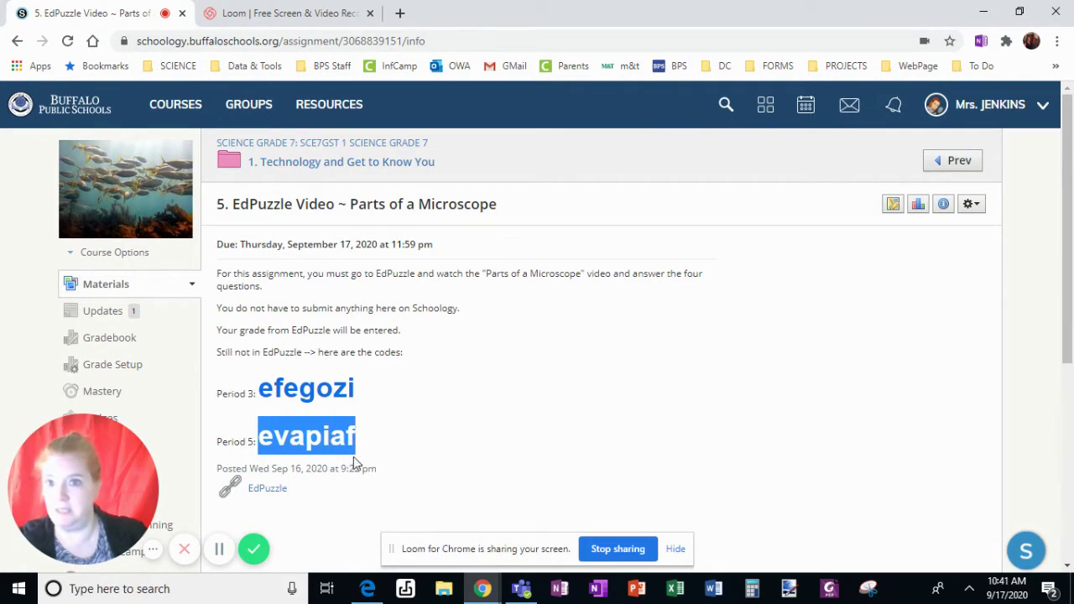
Switch to the Edpuzzle site in Edge and start signing up as a student with an Edpuzzle account, hiding the screen-sharing notice.
{"action": "left_click", "coordinate": [368, 588]}
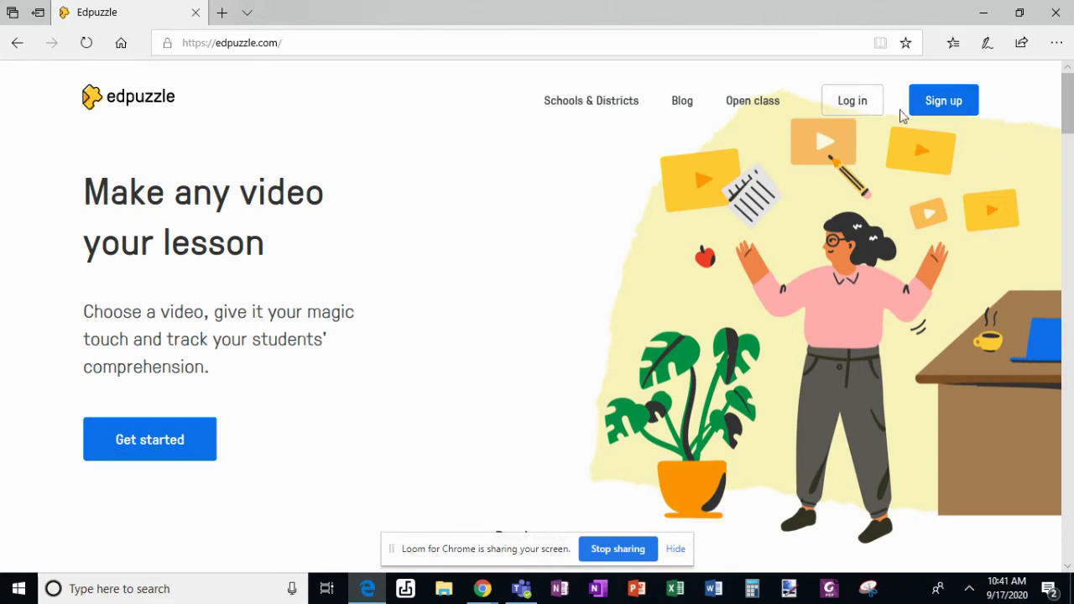
{"action": "left_click", "coordinate": [943, 105]}
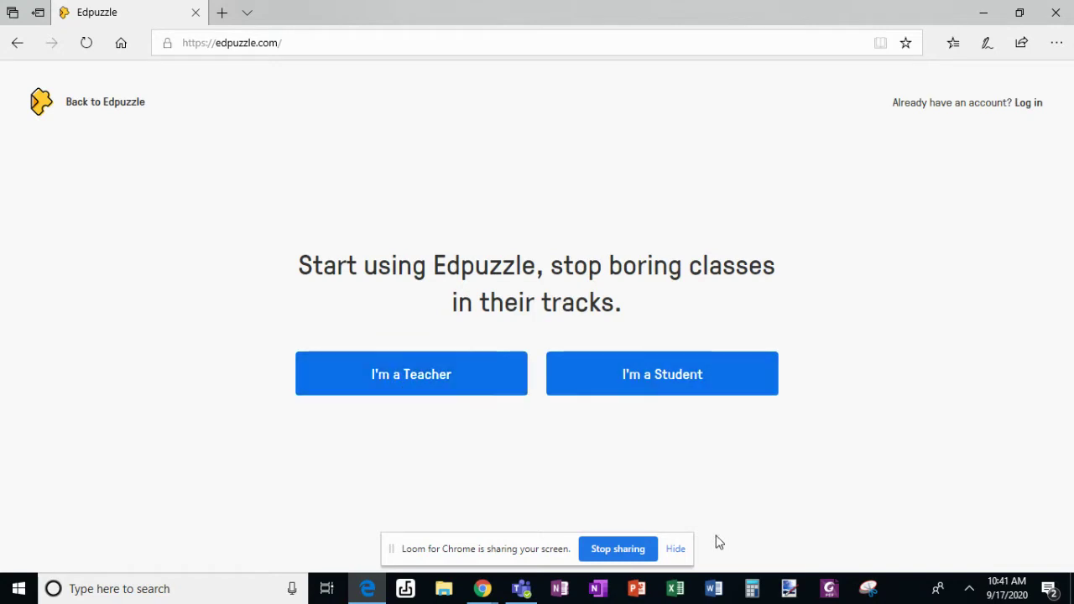
{"action": "left_click", "coordinate": [676, 551]}
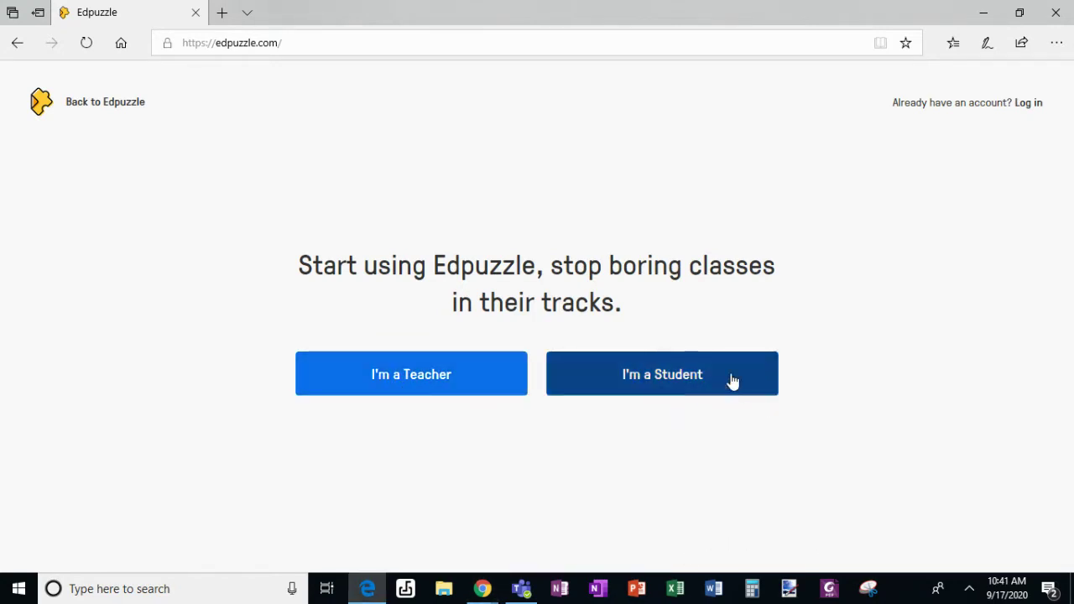
{"action": "left_click", "coordinate": [678, 380]}
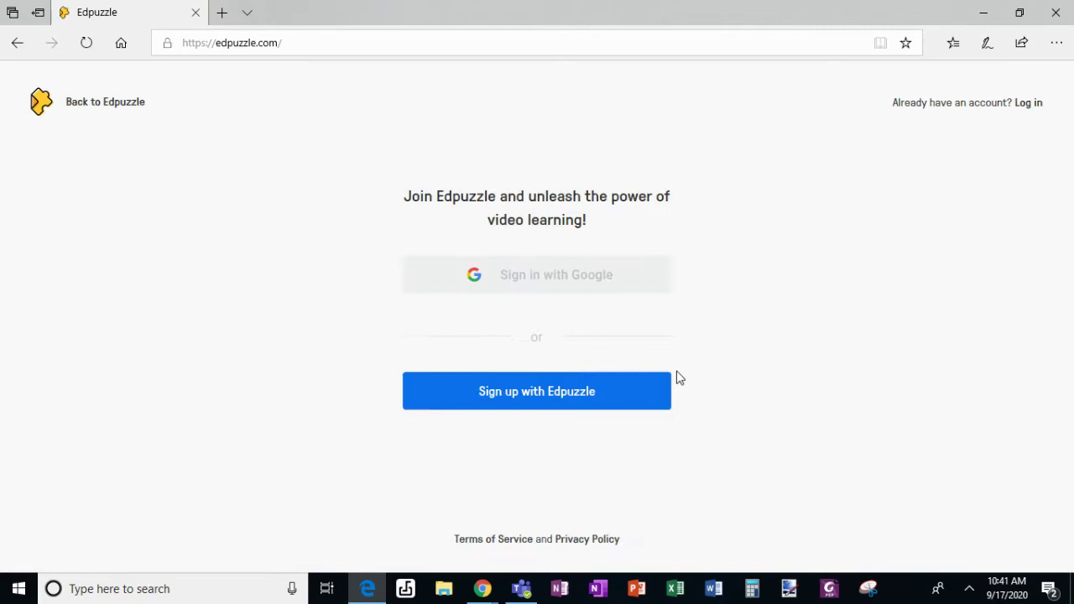
{"action": "left_click", "coordinate": [517, 406]}
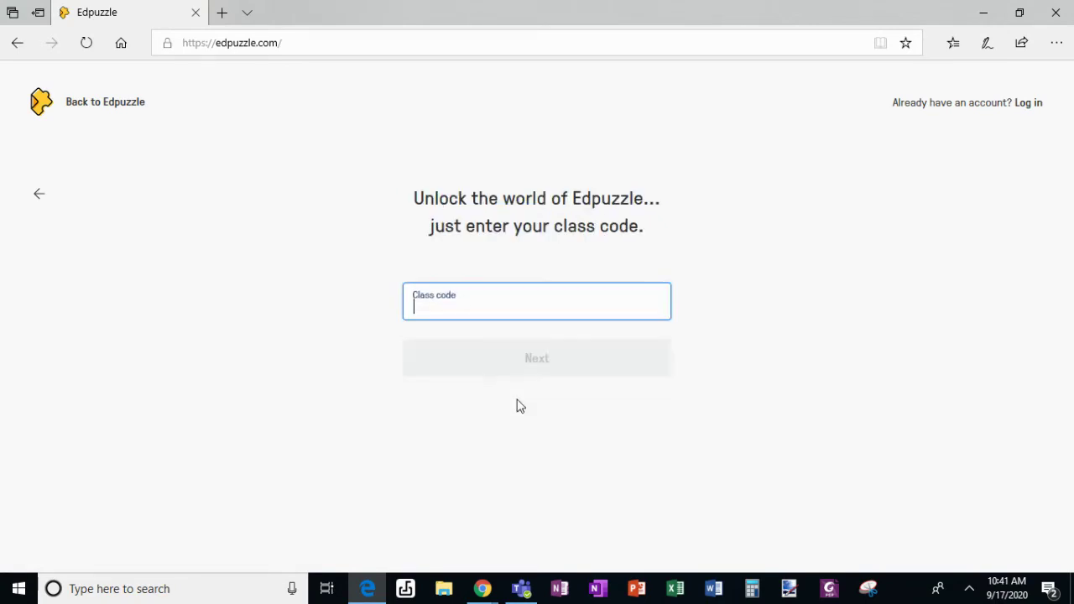
Paste the copied class code into the sign-up form and continue to the student details.
{"action": "right_click", "coordinate": [476, 307]}
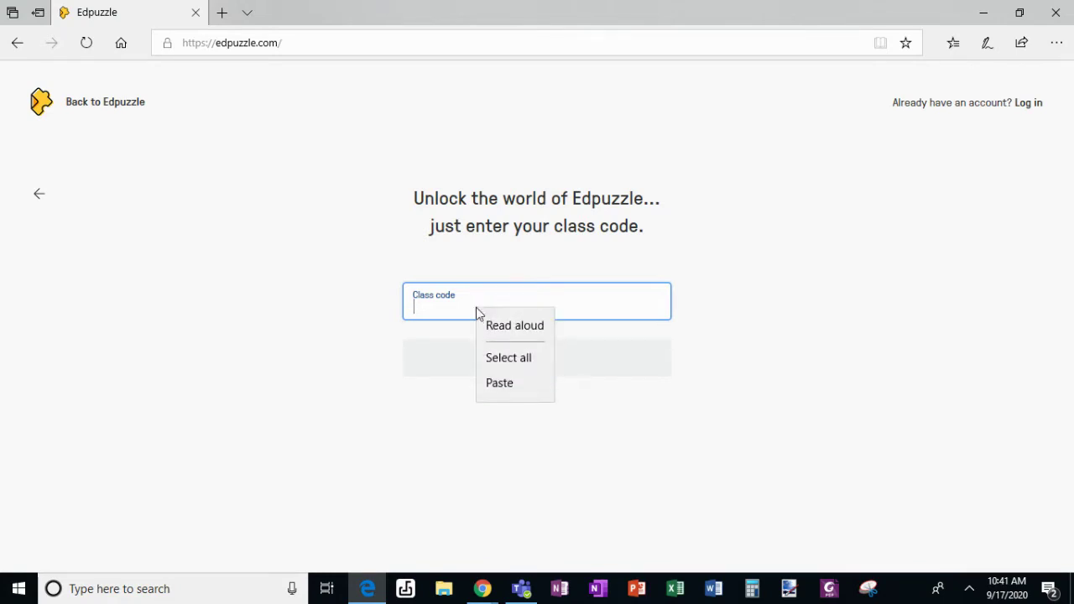
{"action": "left_click", "coordinate": [499, 384]}
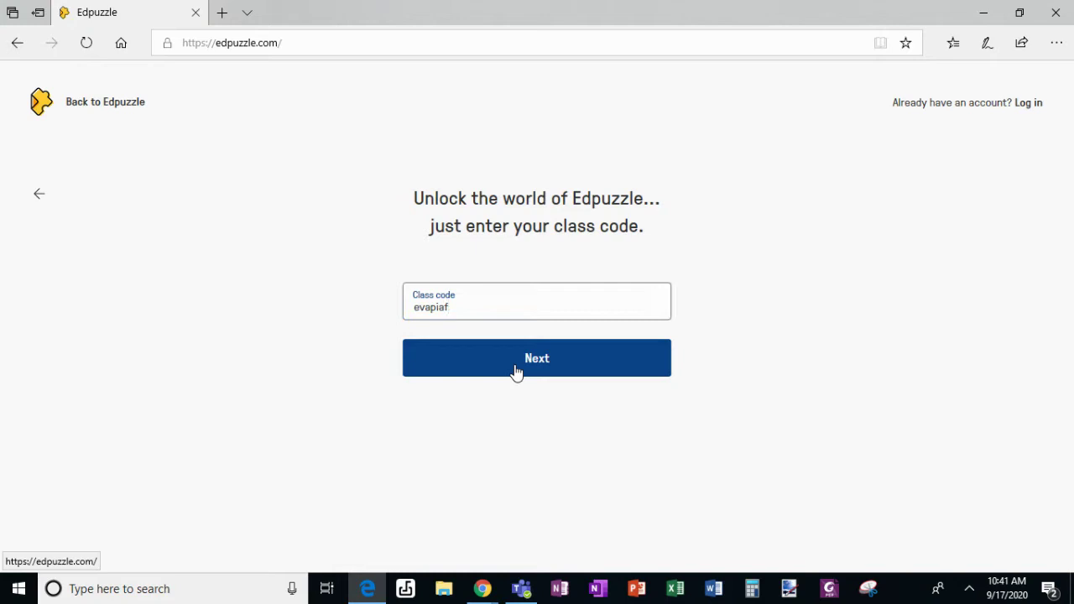
{"action": "left_click", "coordinate": [514, 370]}
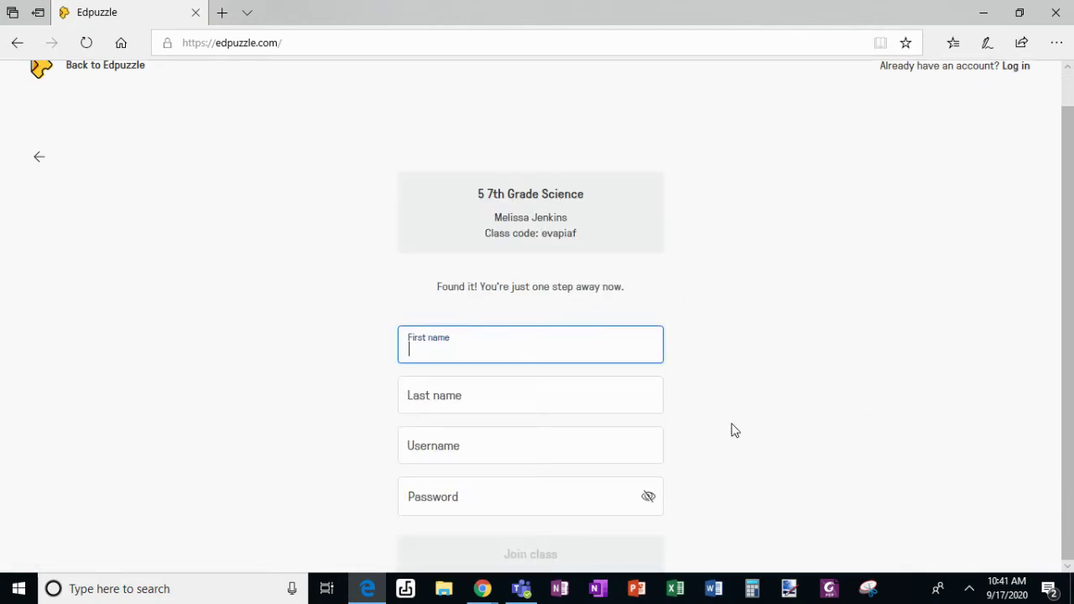
Fill in the student's first name, last name, username and password, and submit the form to join the class.
{"action": "type", "text": "Melissa"}
{"action": "key", "text": "Tab"}
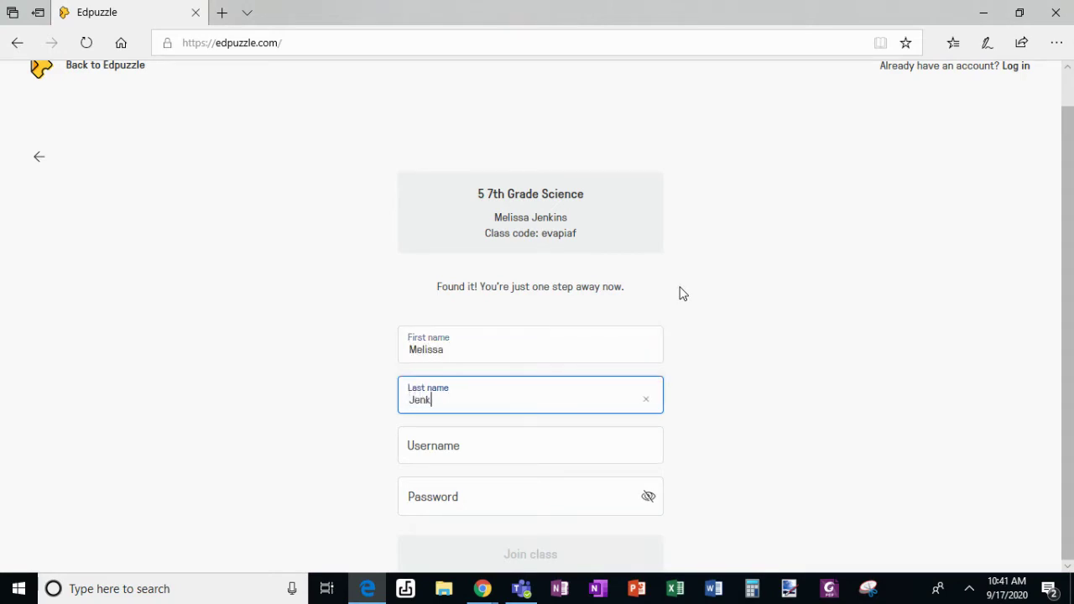
{"action": "left_click", "coordinate": [574, 451]}
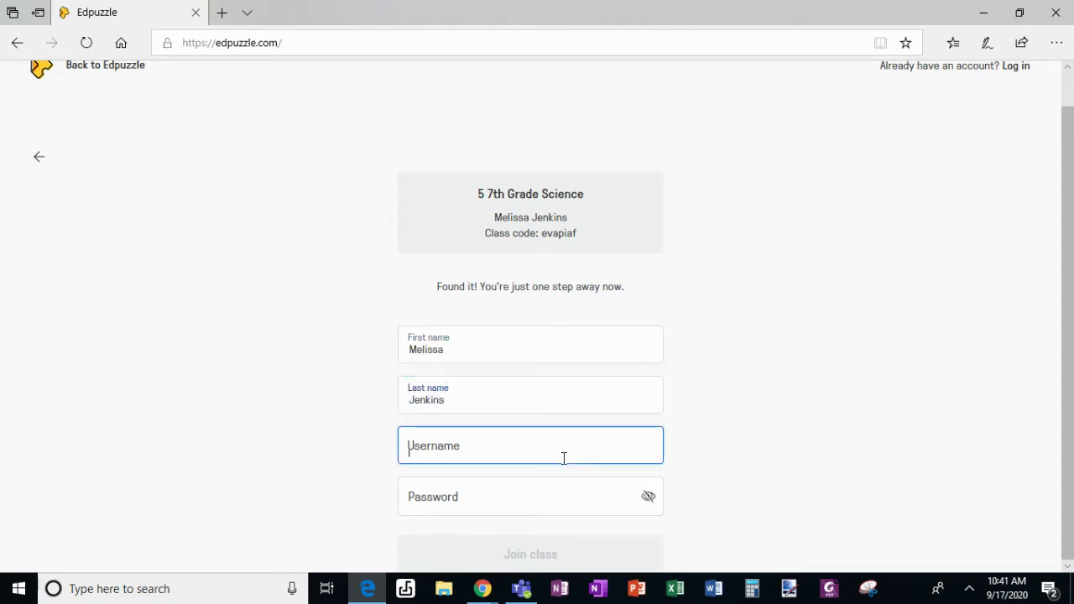
{"action": "type", "text": "9"}
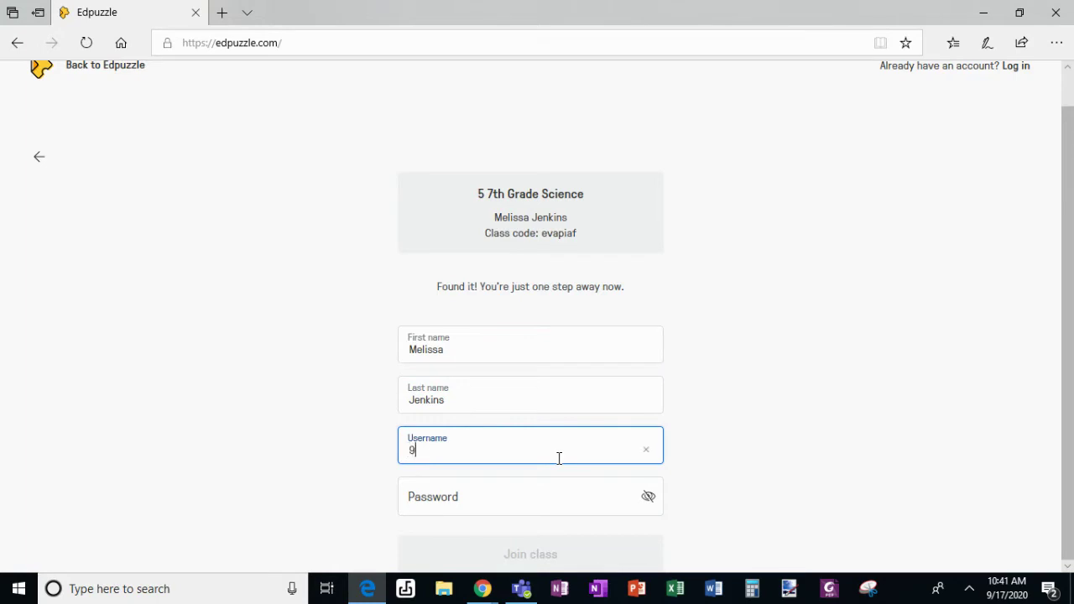
{"action": "type", "text": "00800700"}
{"action": "left_click", "coordinate": [520, 512]}
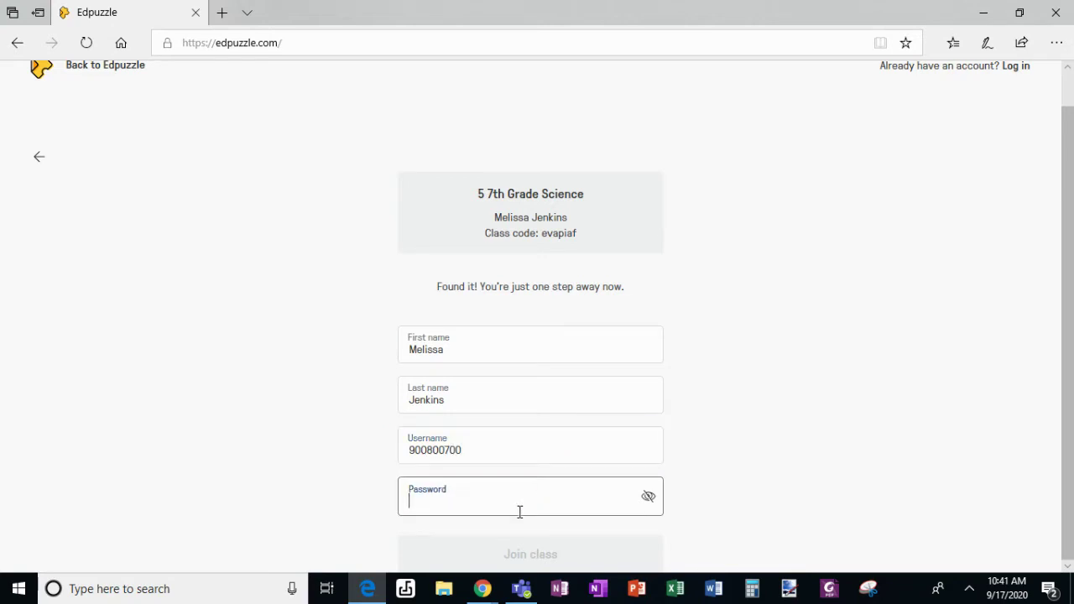
{"action": "type", "text": "***"}
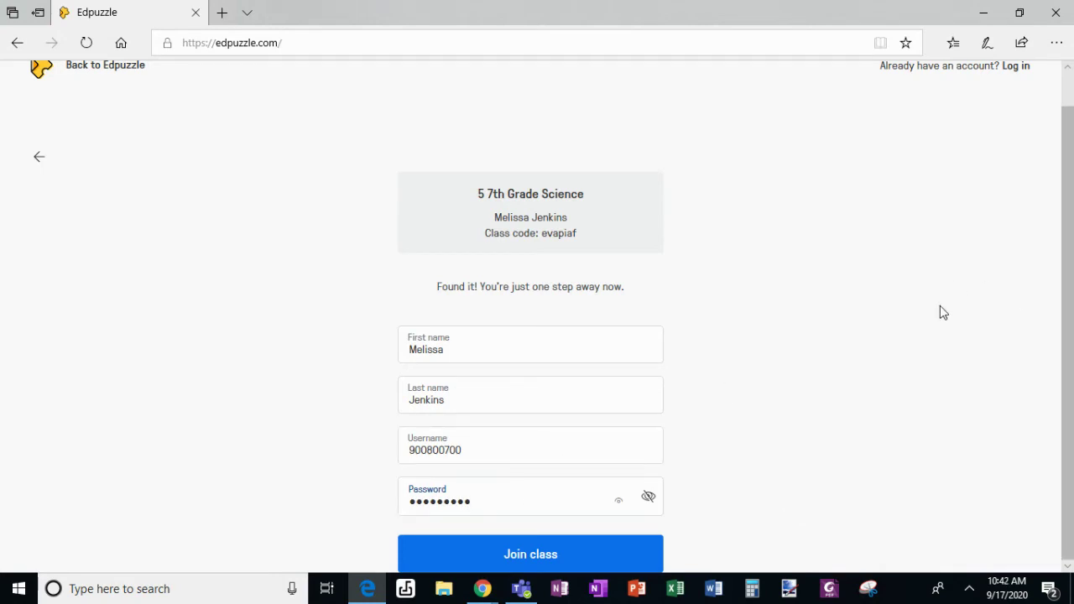
{"action": "left_click", "coordinate": [543, 558]}
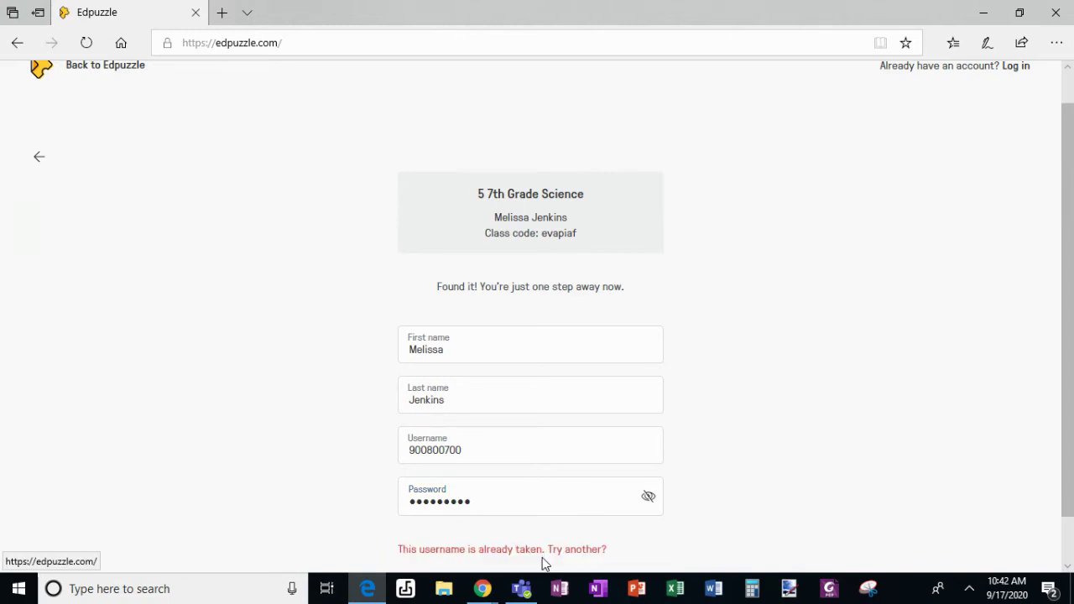
Replace the seventh digit of the username with 9 and submit the form to join the class again.
{"action": "scroll", "coordinate": [743, 529], "scroll_direction": "down", "scroll_amount": 2}
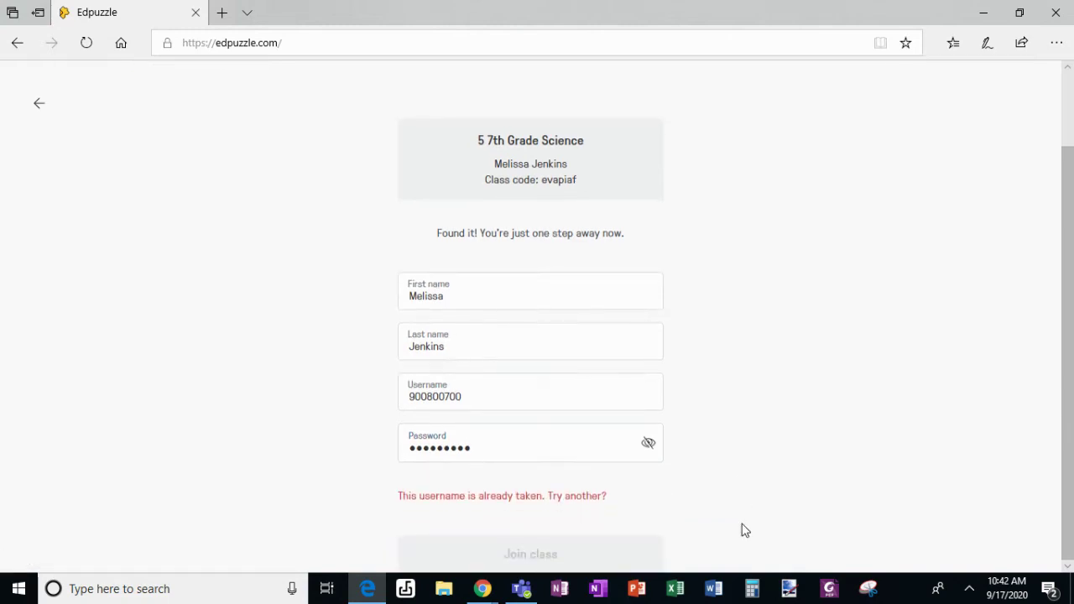
{"action": "left_click", "coordinate": [456, 400]}
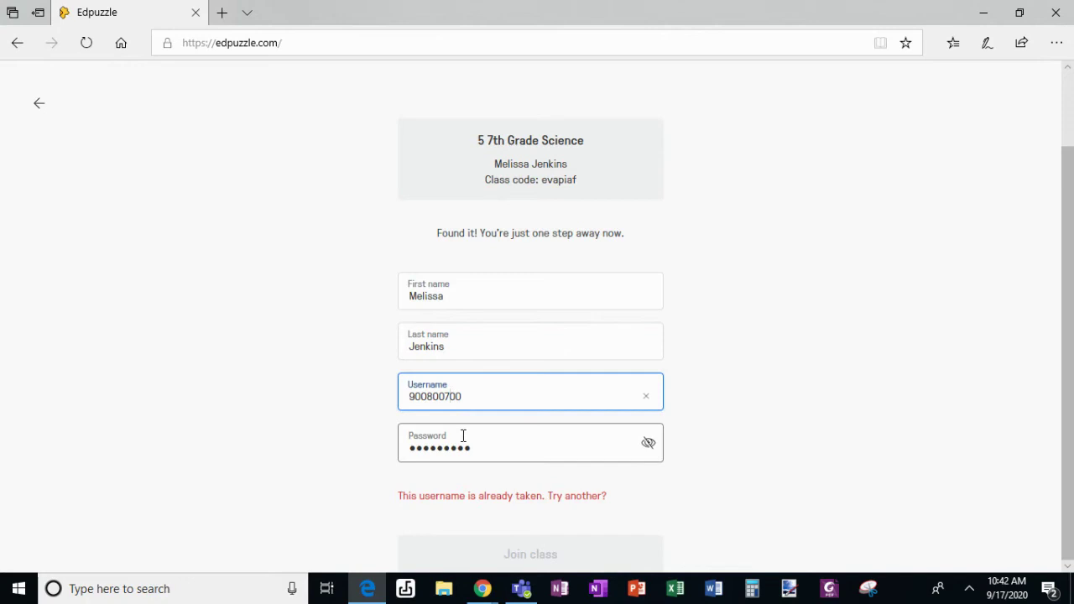
{"action": "key", "text": "BackSpace"}
{"action": "type", "text": "9"}
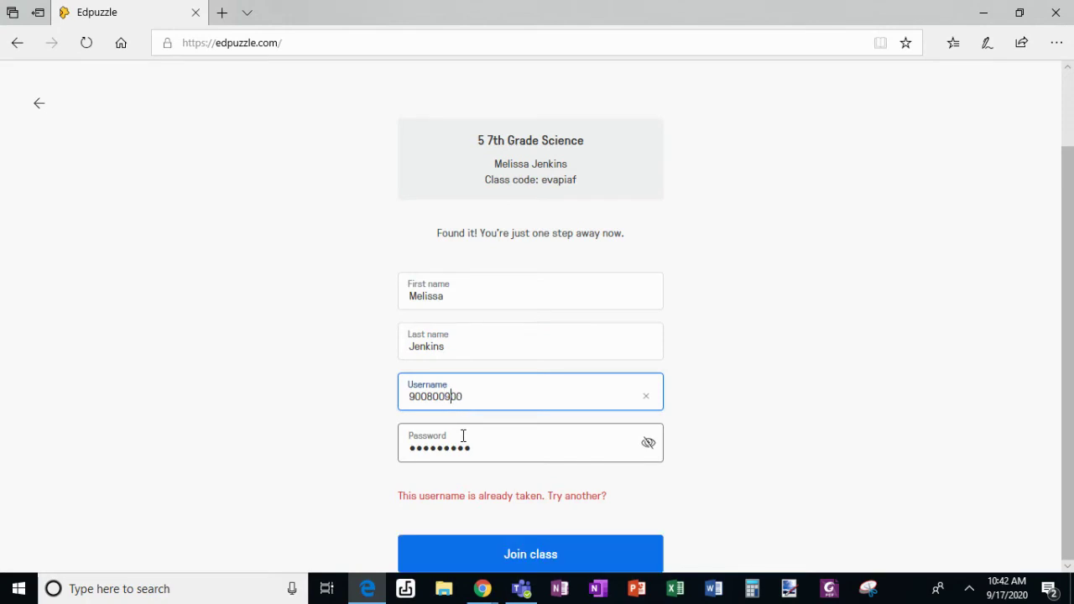
{"action": "left_click", "coordinate": [467, 553]}
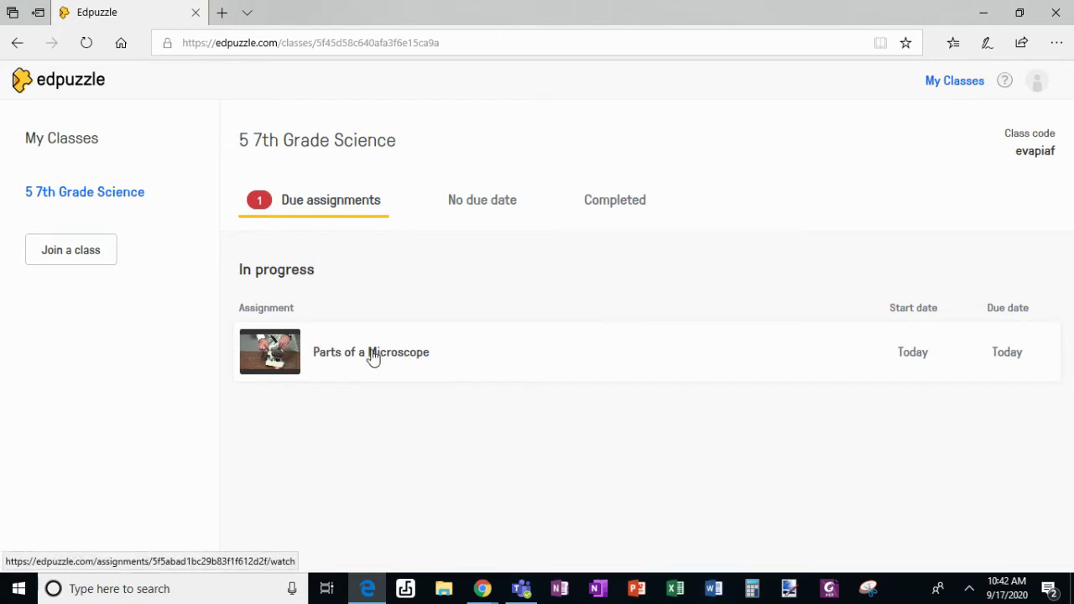
Open the Parts of a Microscope assignment and play its video up to the first question.
{"action": "left_click", "coordinate": [405, 363]}
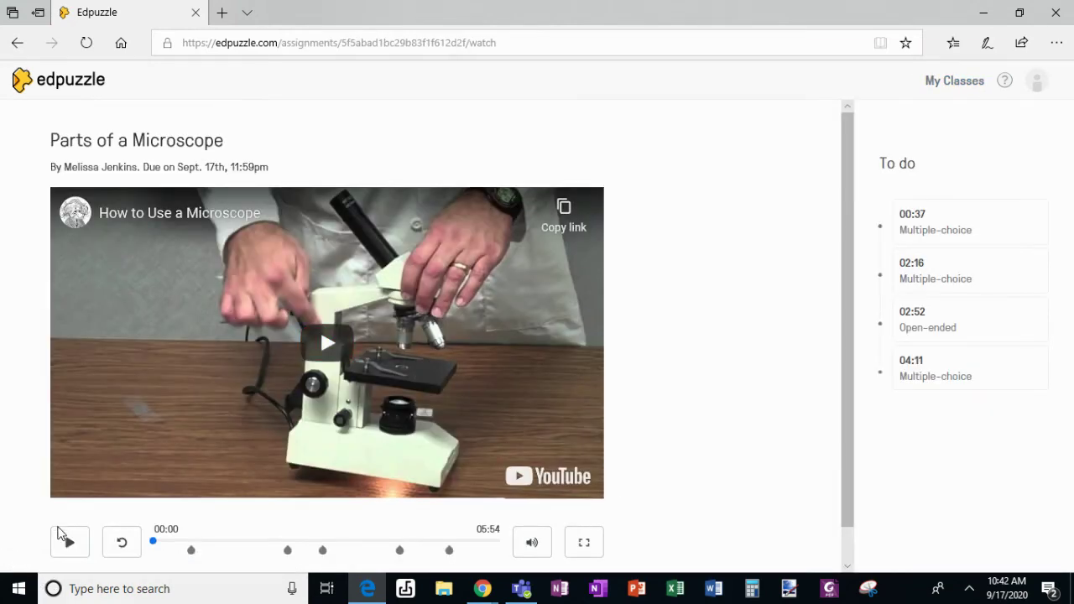
{"action": "left_click", "coordinate": [70, 542]}
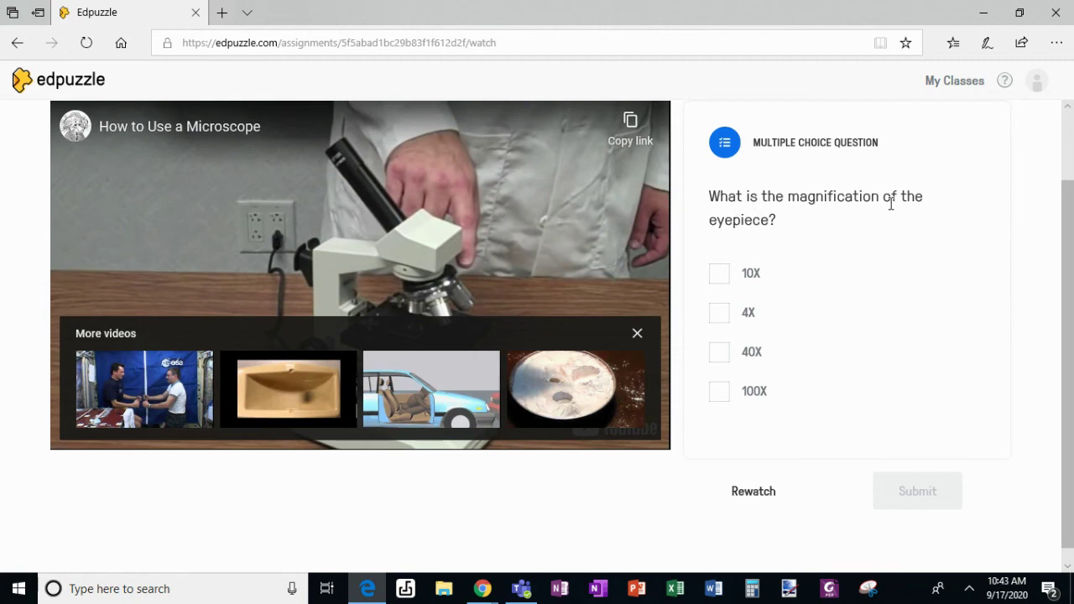
Submit 10X as the answer to the eyepiece magnification question, continue the video and pause it at about 00:40.
{"action": "left_click", "coordinate": [721, 278]}
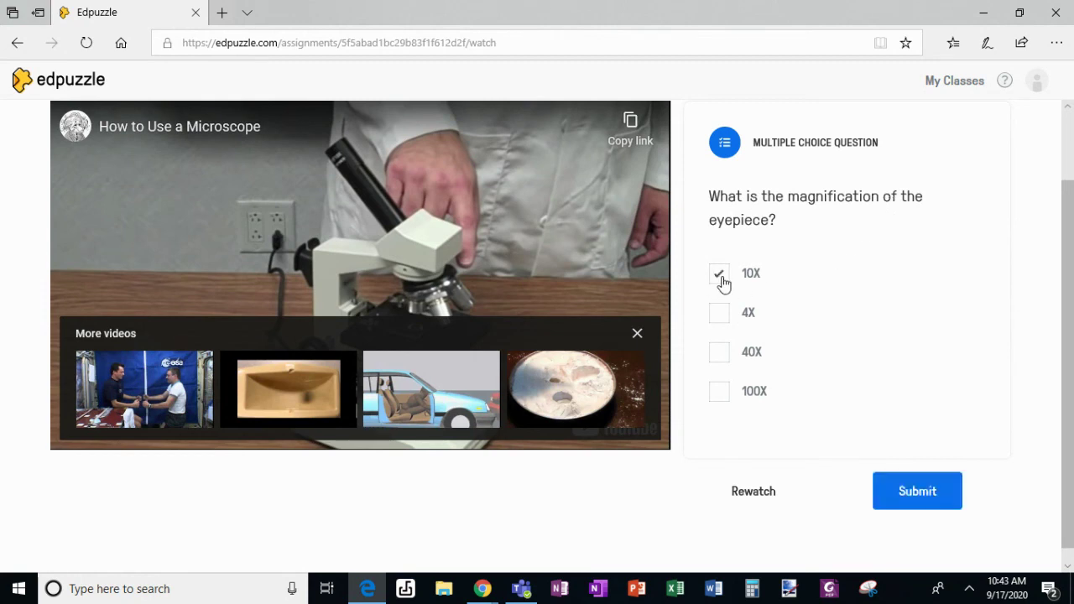
{"action": "left_click", "coordinate": [915, 497]}
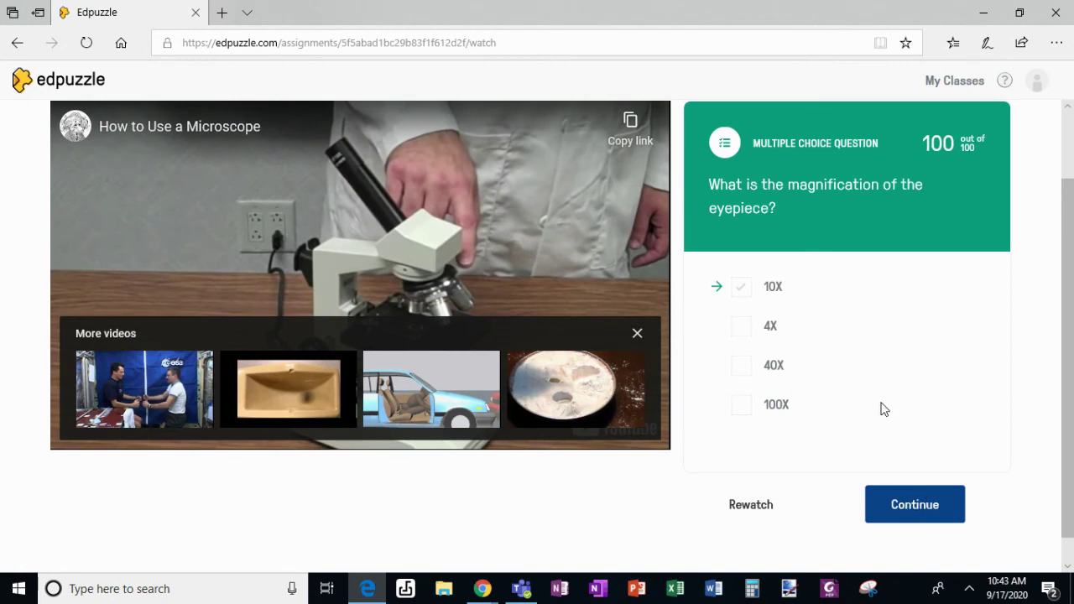
{"action": "left_click", "coordinate": [893, 518]}
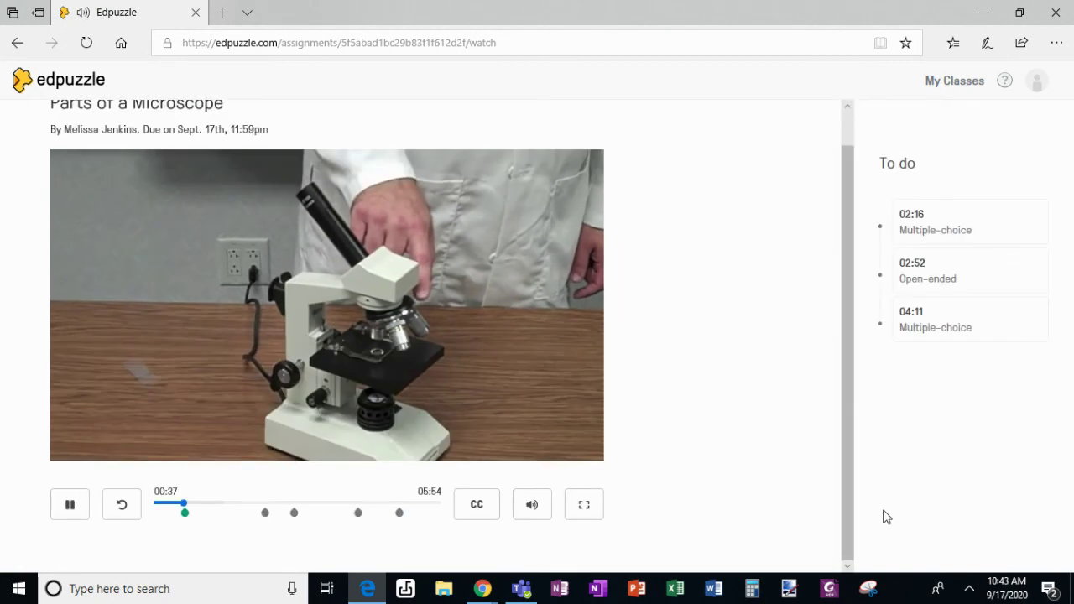
{"action": "left_click", "coordinate": [76, 508]}
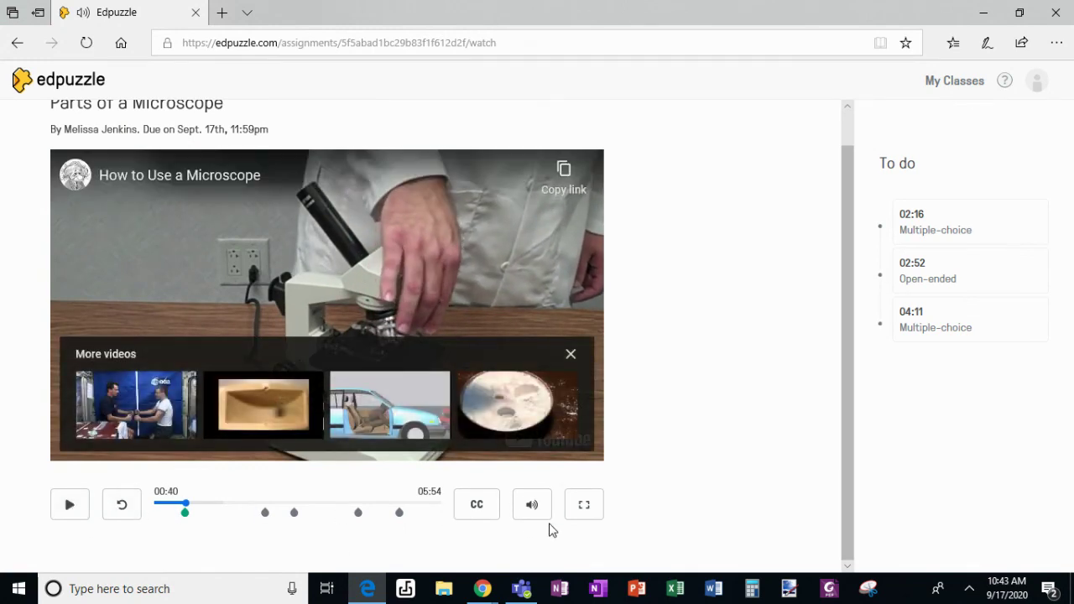